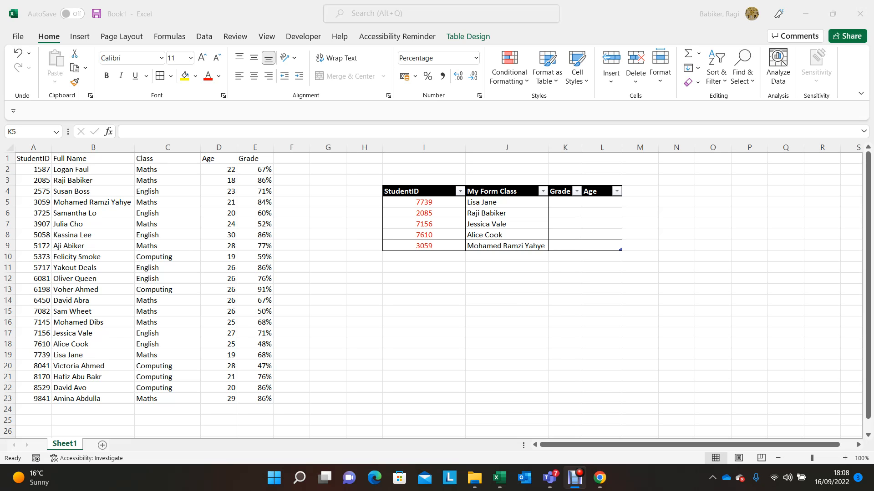
Examine the student records in columns A to E and the form class table's names, Grade and Age columns.
key("alt+Tab")
left_click_drag(255, 147, 33, 147)
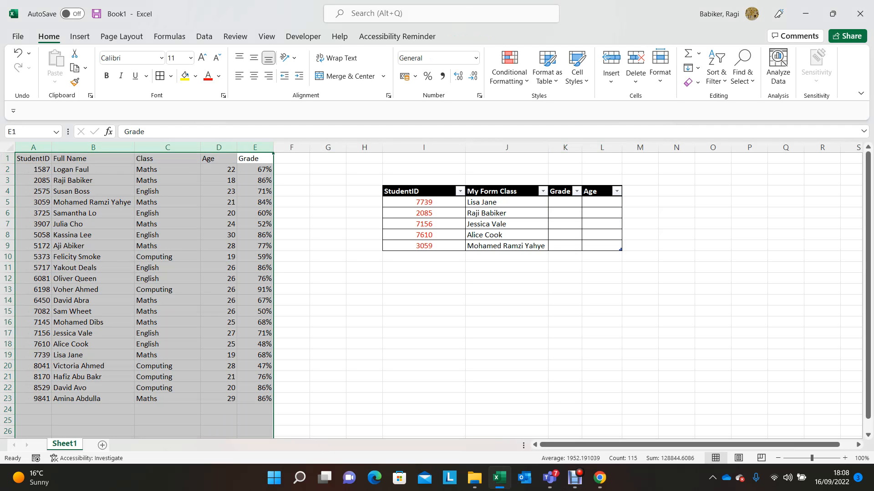
left_click_drag(423, 191, 602, 246)
left_click_drag(506, 203, 506, 246)
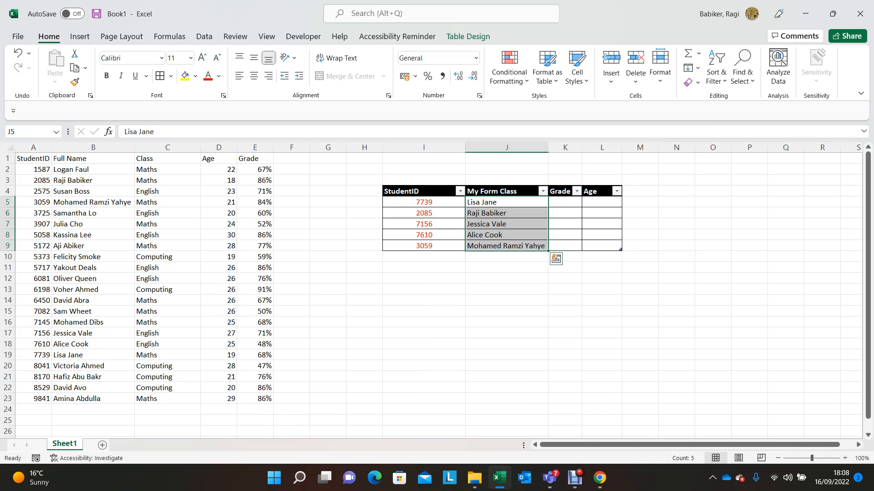
left_click(565, 203)
left_click_drag(565, 203, 565, 245)
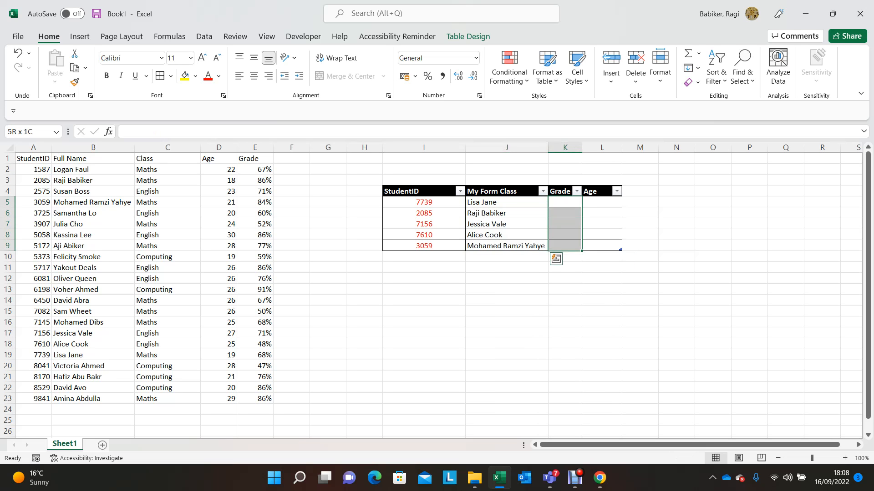
left_click(640, 213)
left_click_drag(602, 203, 601, 245)
left_click(565, 203)
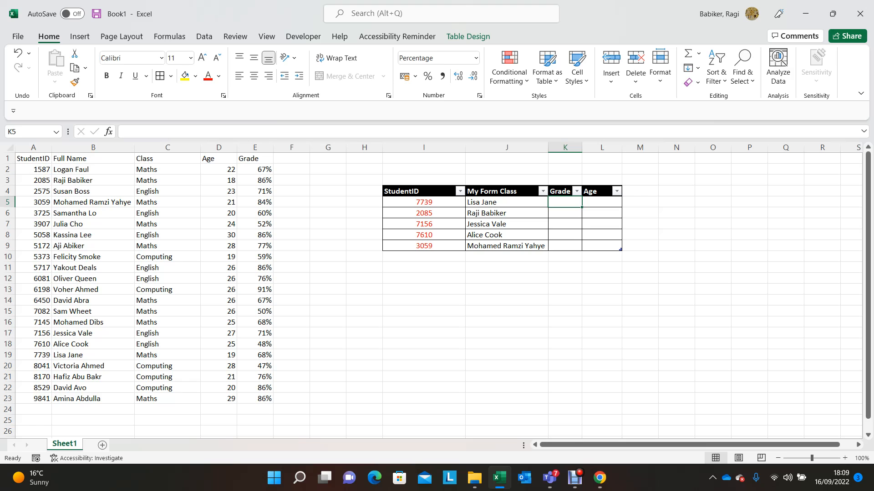
type("=")
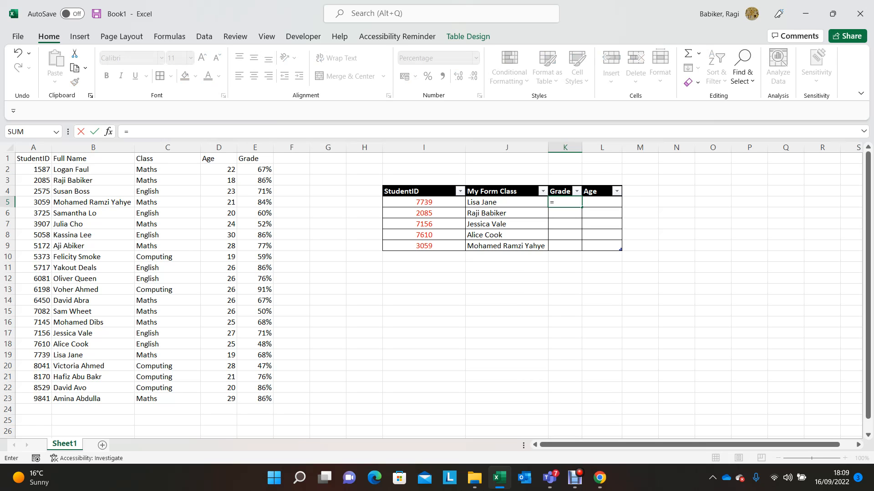
type("vloo")
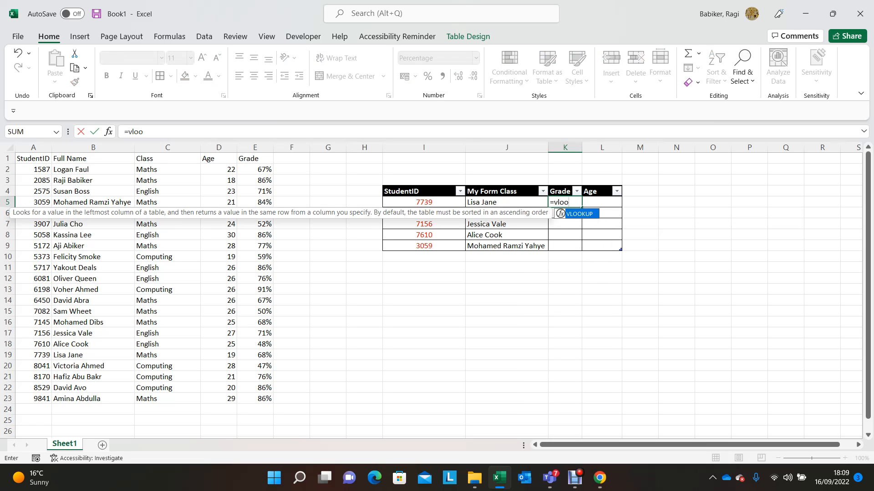
key("Tab")
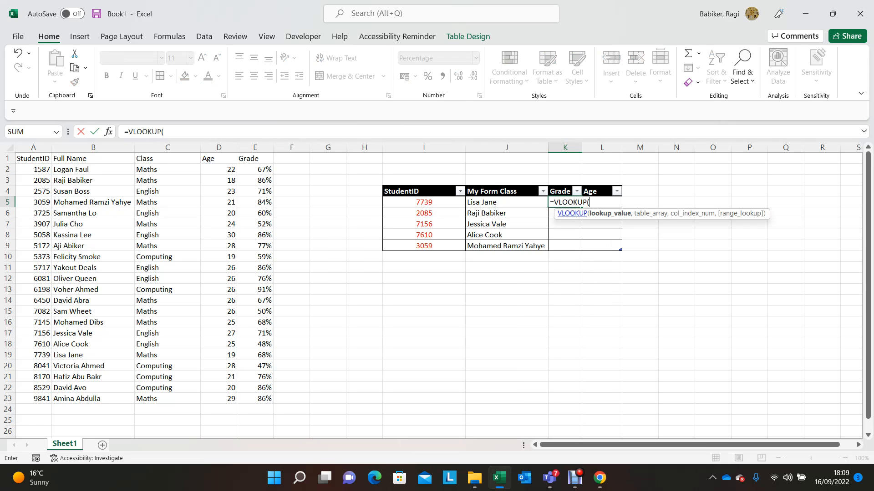
left_click(164, 132)
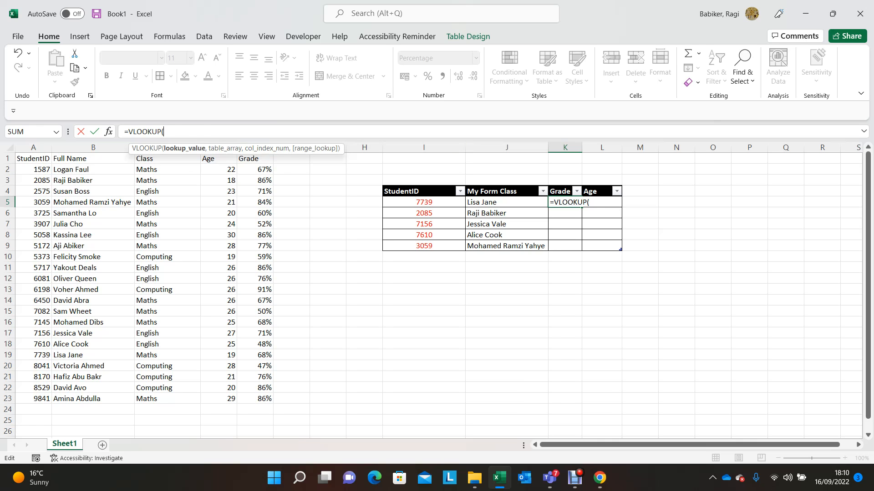
left_click(424, 203)
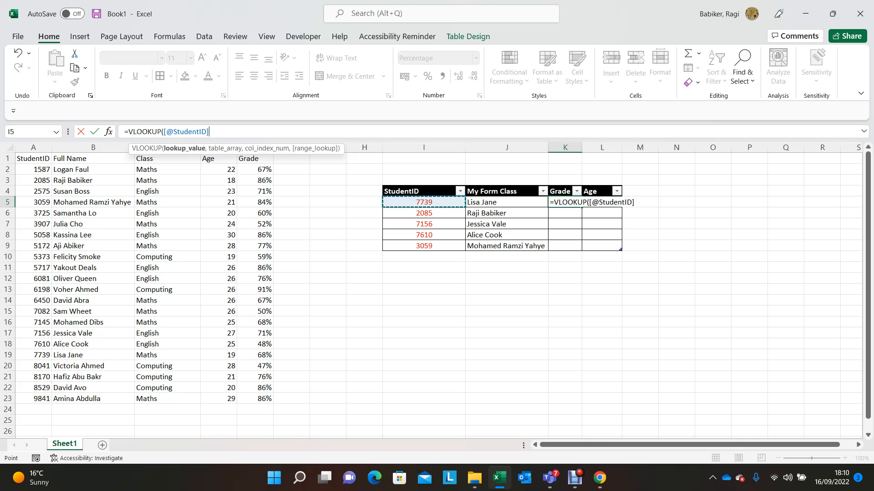
type(",")
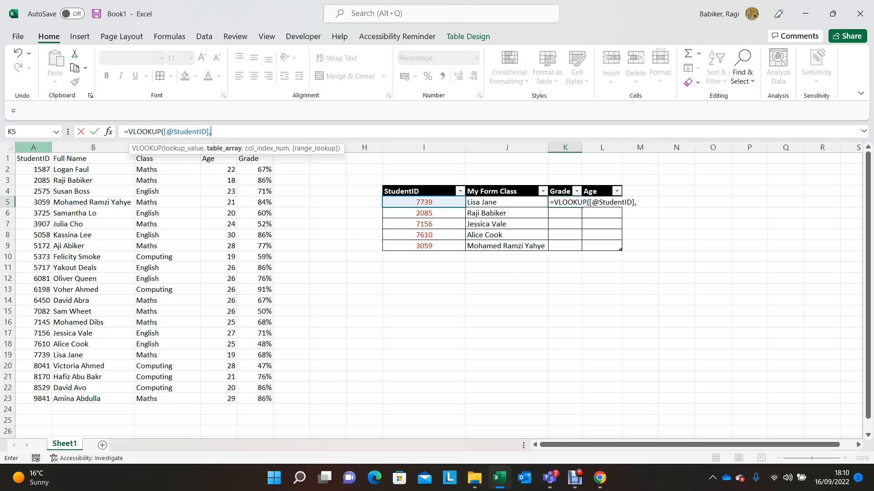
left_click_drag(34, 147, 257, 147)
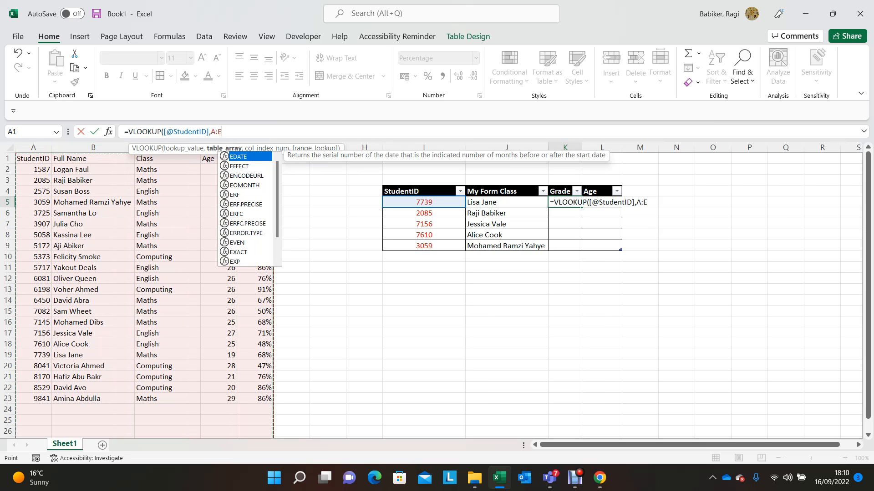
left_click(223, 132)
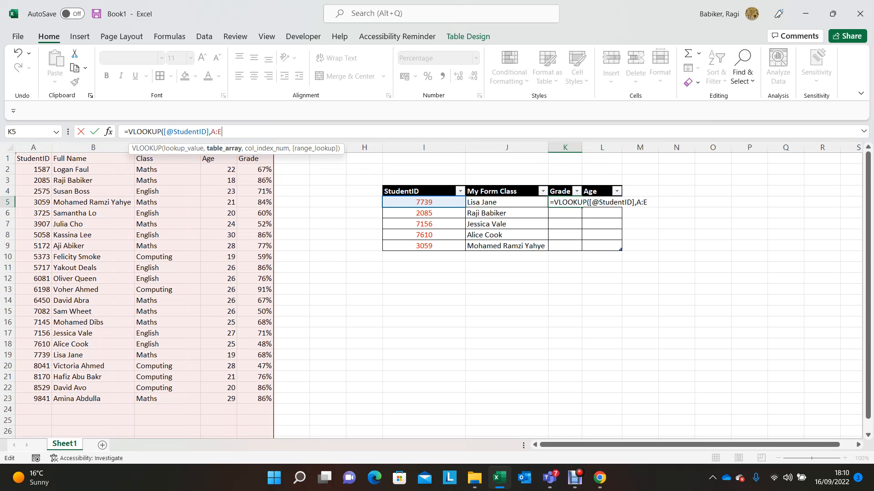
type(",")
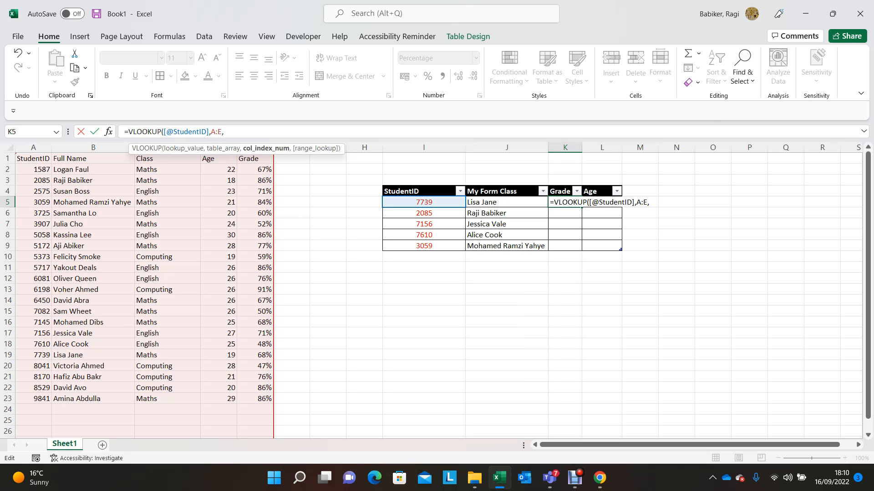
type("5,")
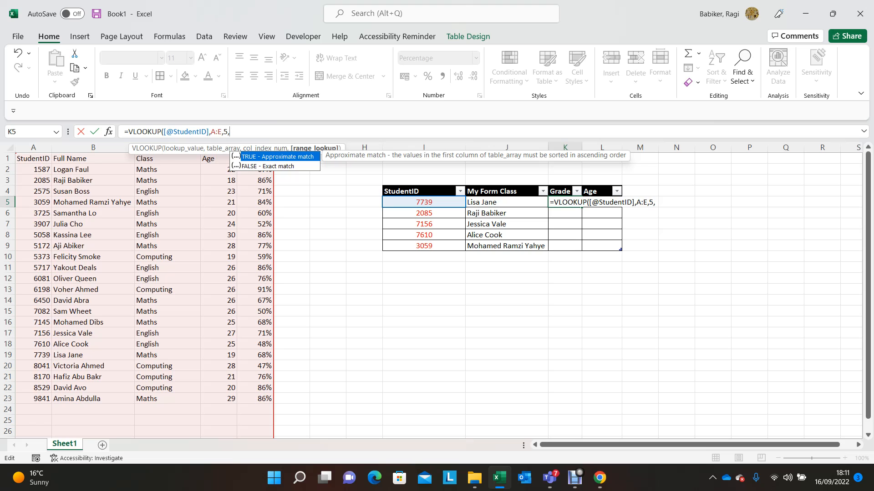
type("FALSE)")
key("Return")
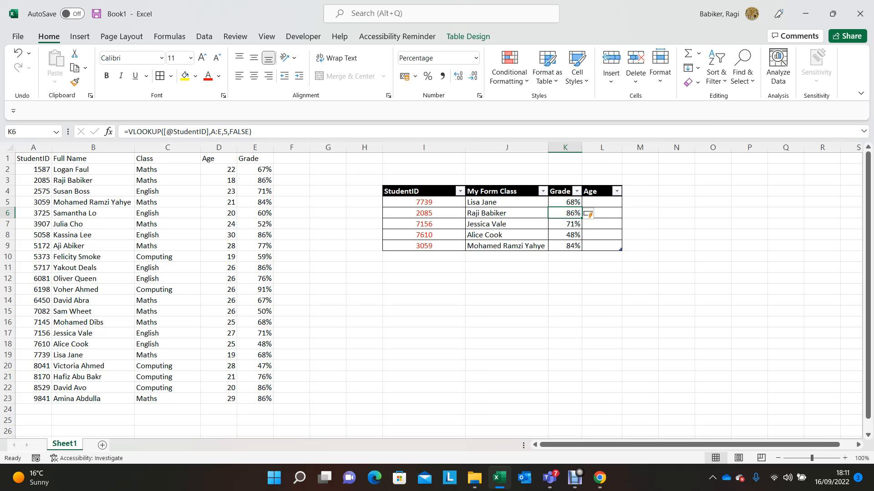
left_click(602, 203)
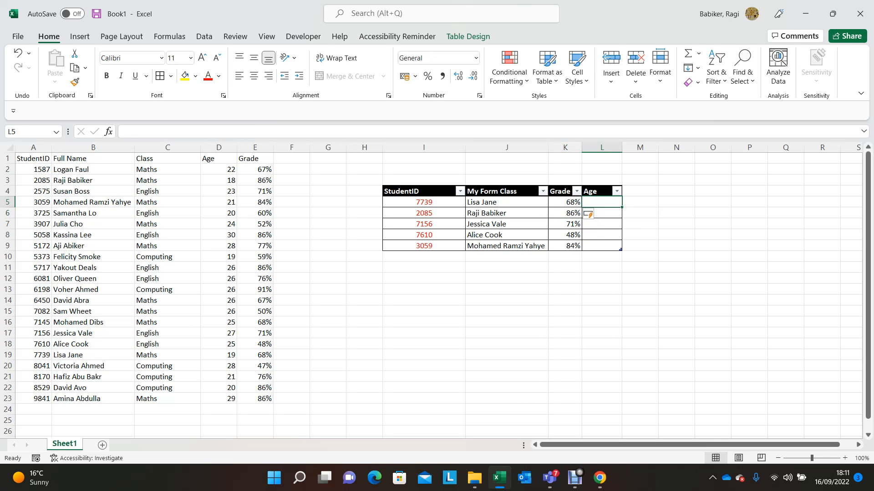
type("=vlookup(")
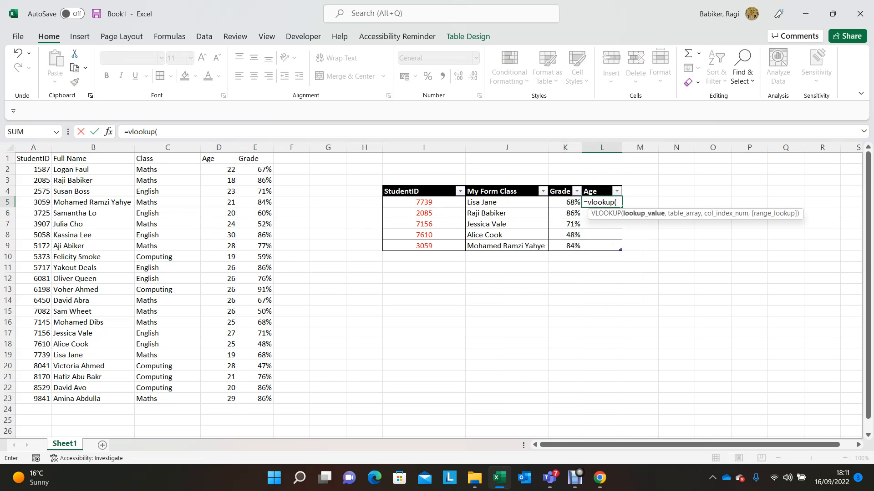
left_click(423, 202)
type(",")
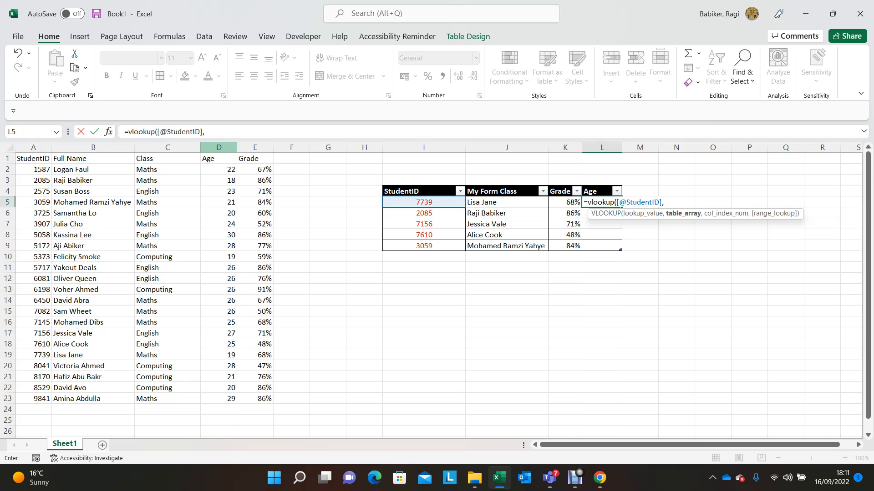
left_click_drag(34, 147, 255, 147)
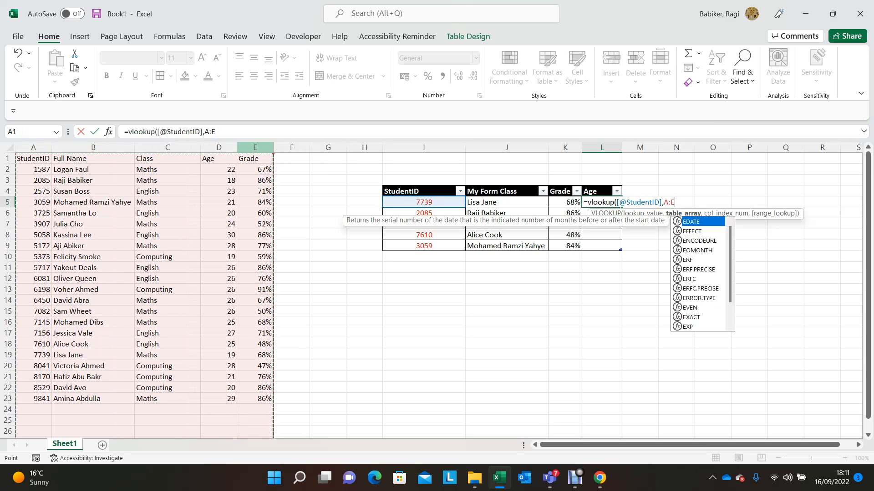
type(",")
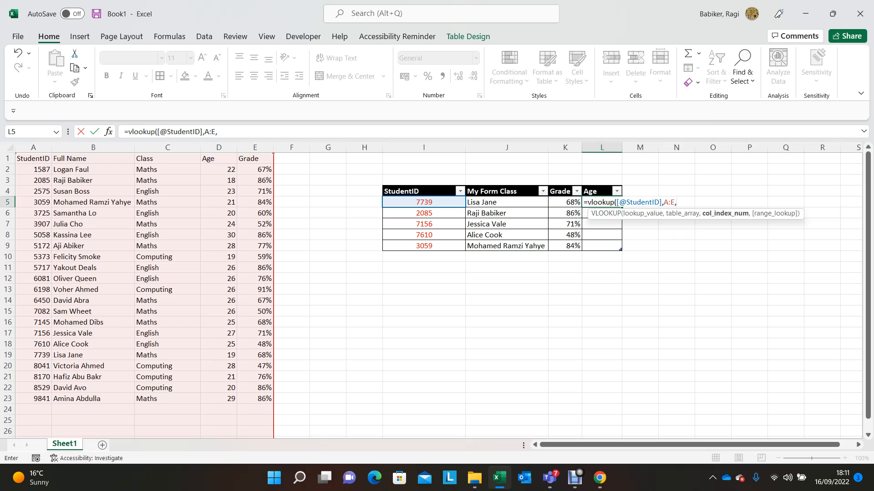
type("4,")
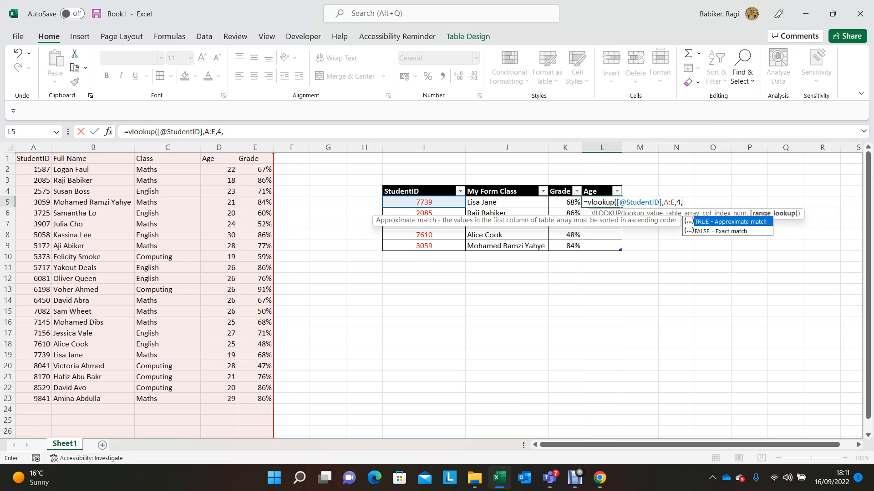
key("Down")
key("Tab")
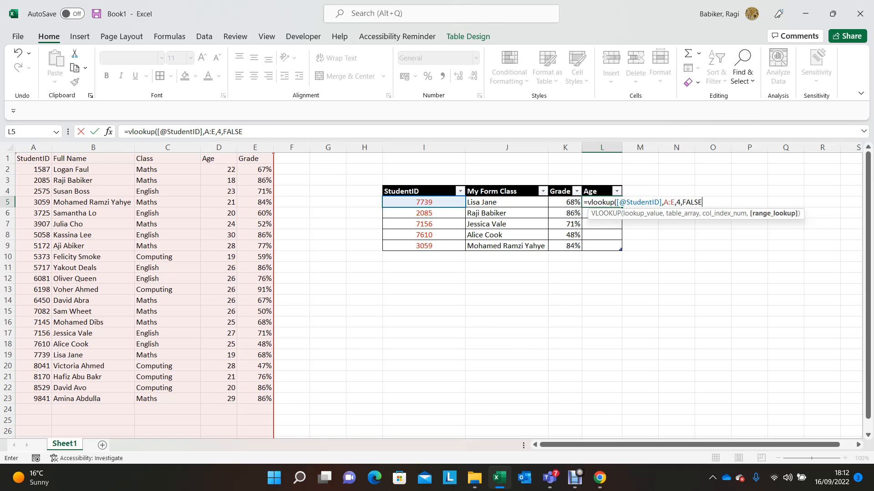
type(")")
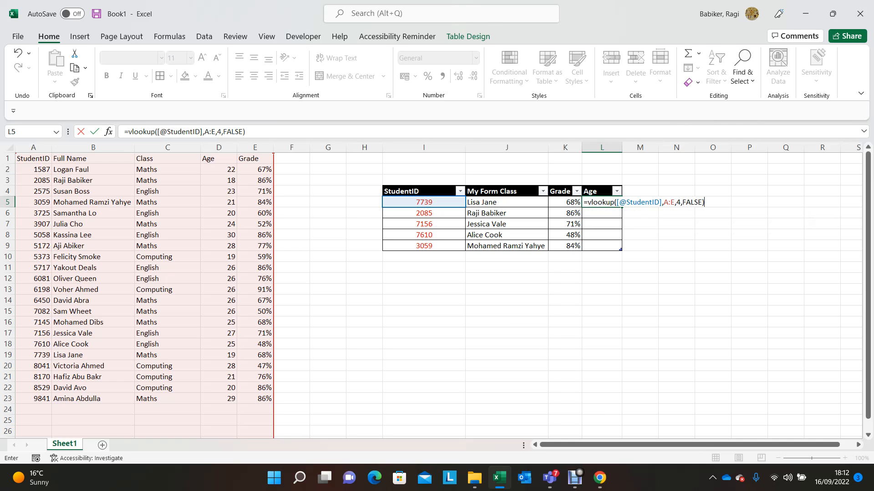
key("Return")
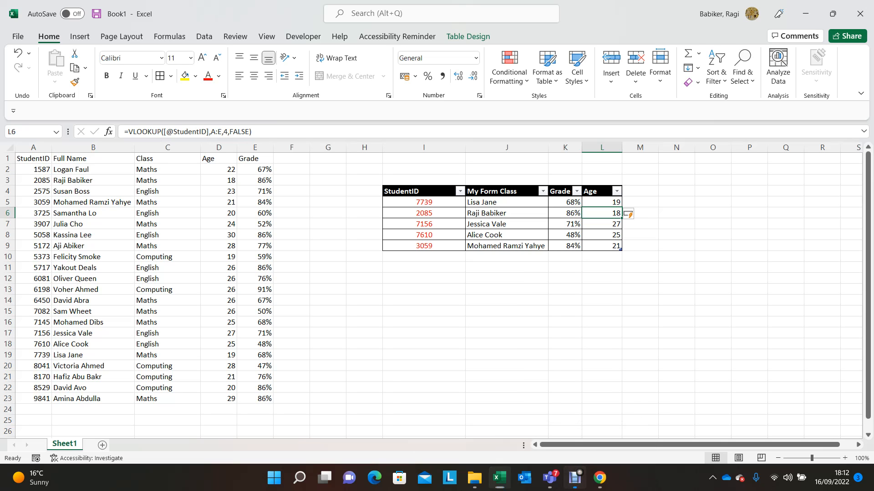
left_click(575, 478)
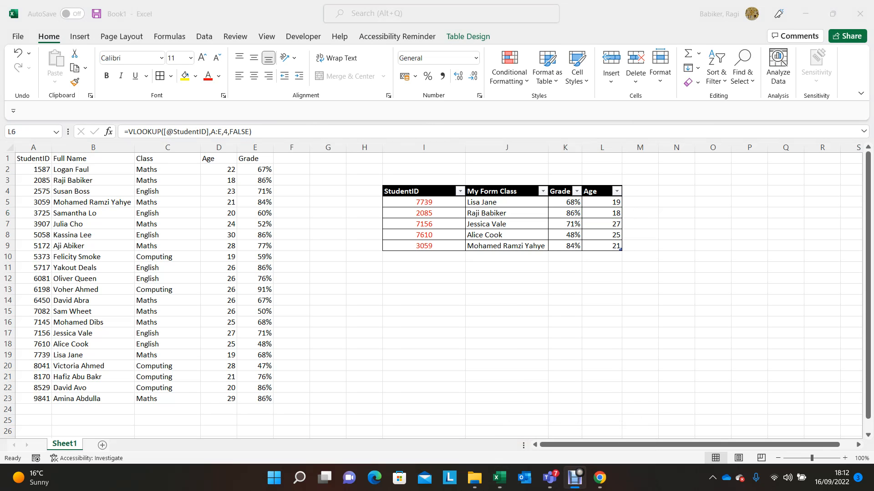